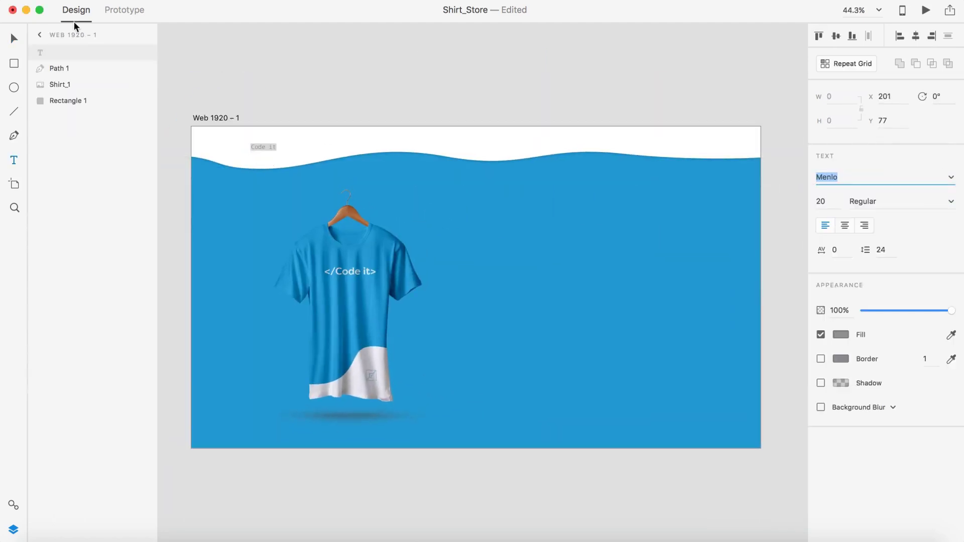
Scroll down the Shirt_Store page to reach the small Code it text.
scroll(835, 331, down, 10)
Begin typing Farah as the font for the Code it logo.
scroll(830, 348, down, 5)
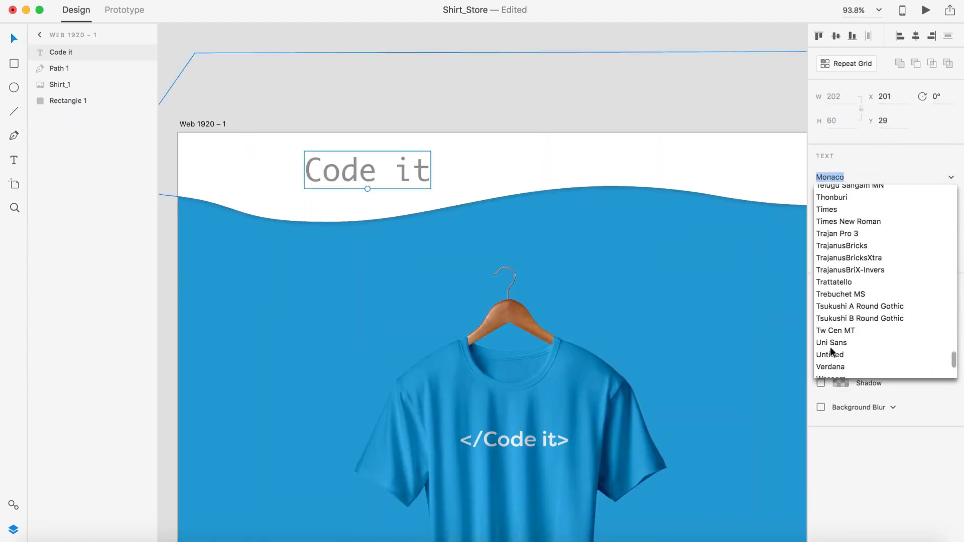
text(F)
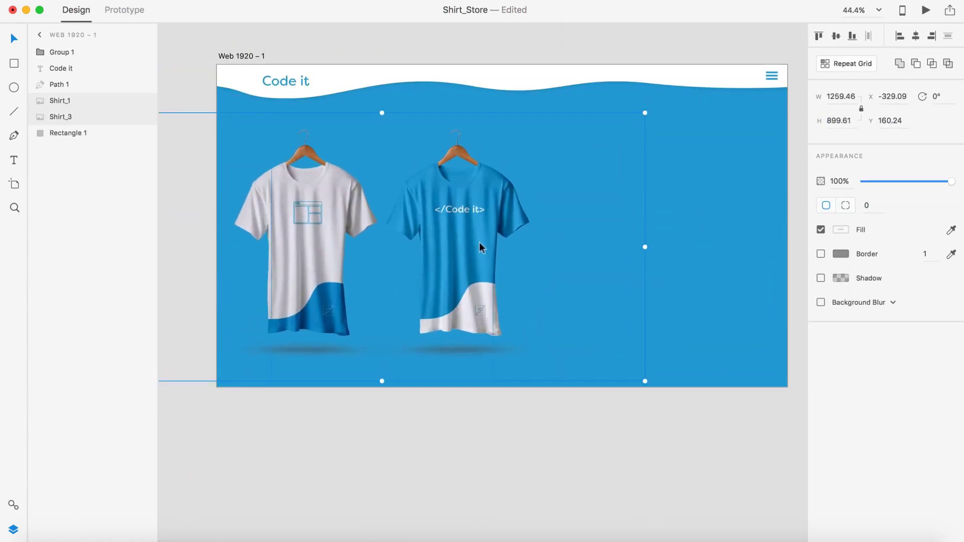
Preview the blue landing page with its Code it logo and shirts.
click(925, 10)
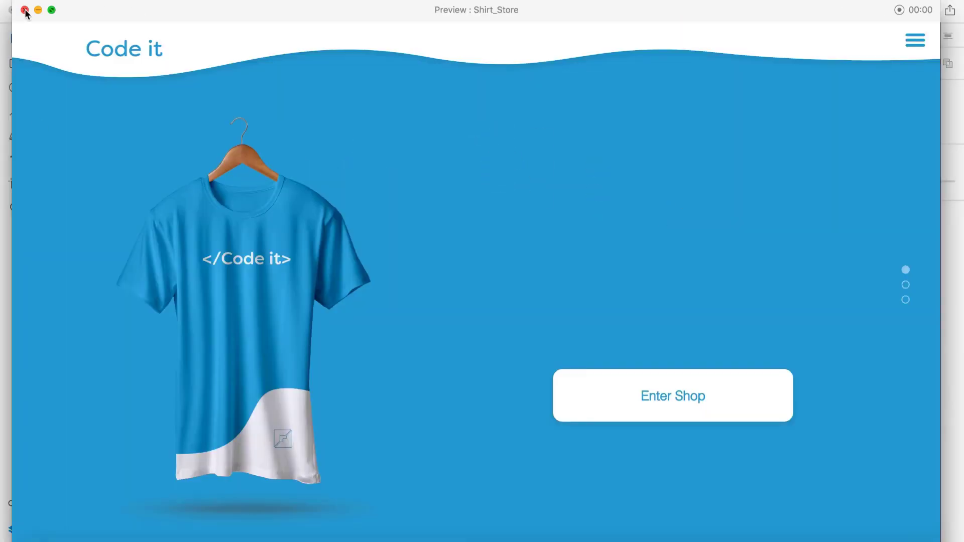
Close the preview to resume editing the landing artboard.
click(25, 11)
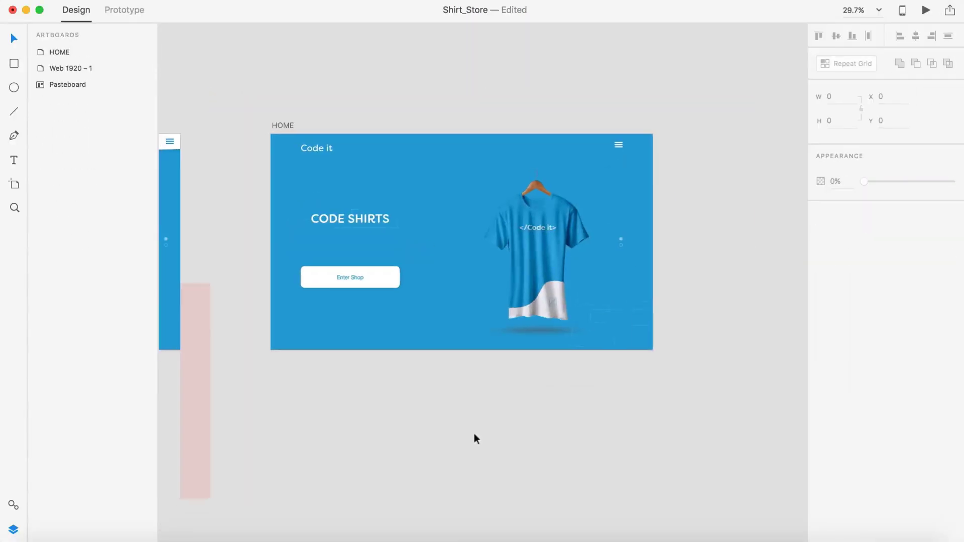
Edit the Enter Shop label, adjust the outline rectangle, and lower the footer text's opacity.
click(350, 291)
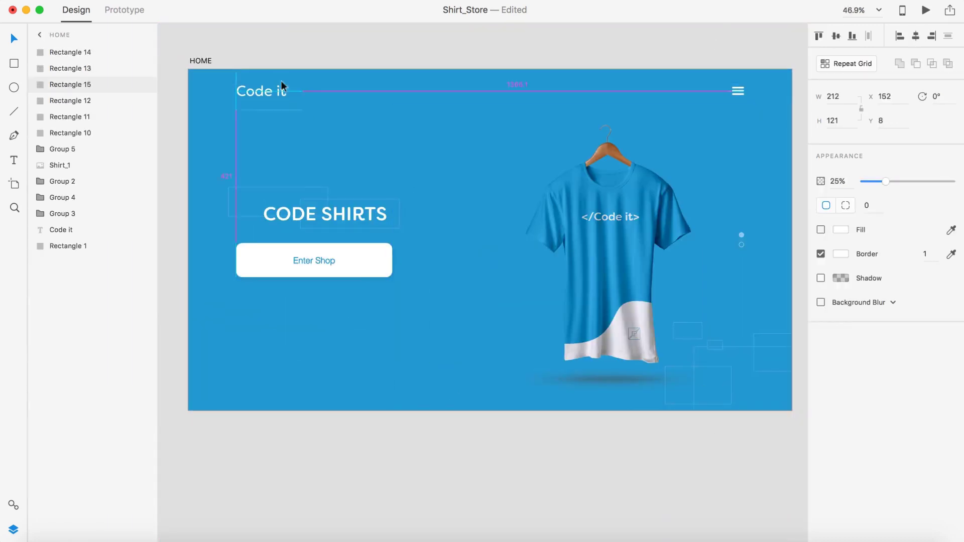
right_click(268, 107)
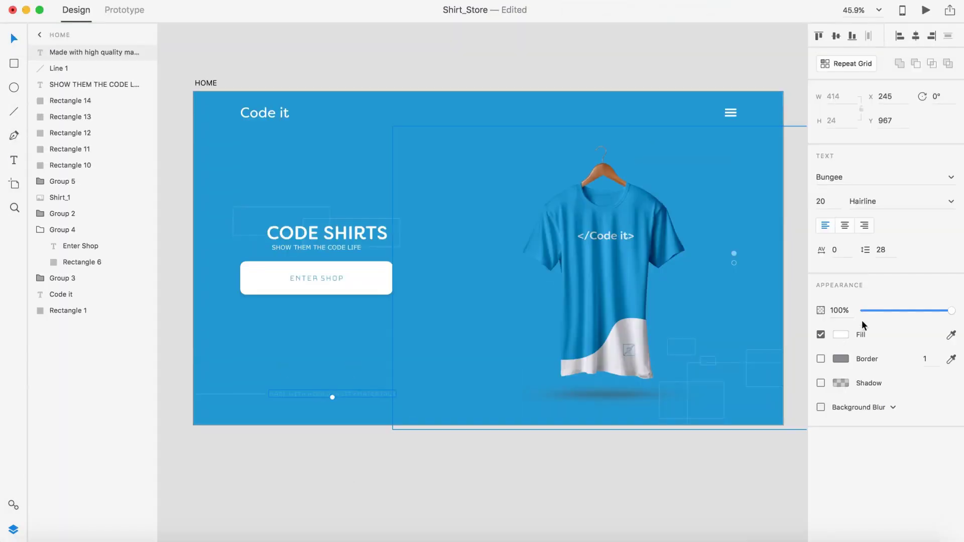
key(super+3)
click(834, 312)
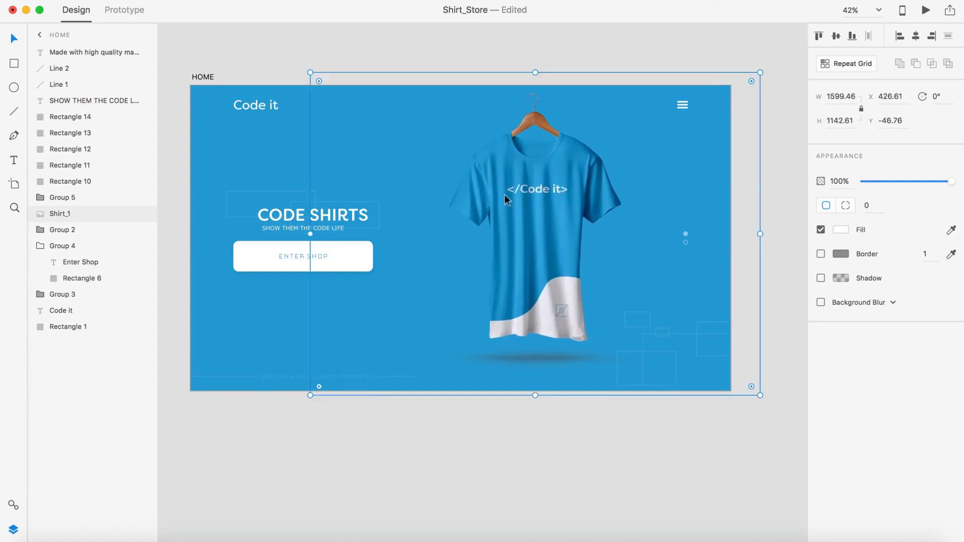
Reposition the red shirt image on HOME_2 and preview the page.
drag(570, 251, 546, 209)
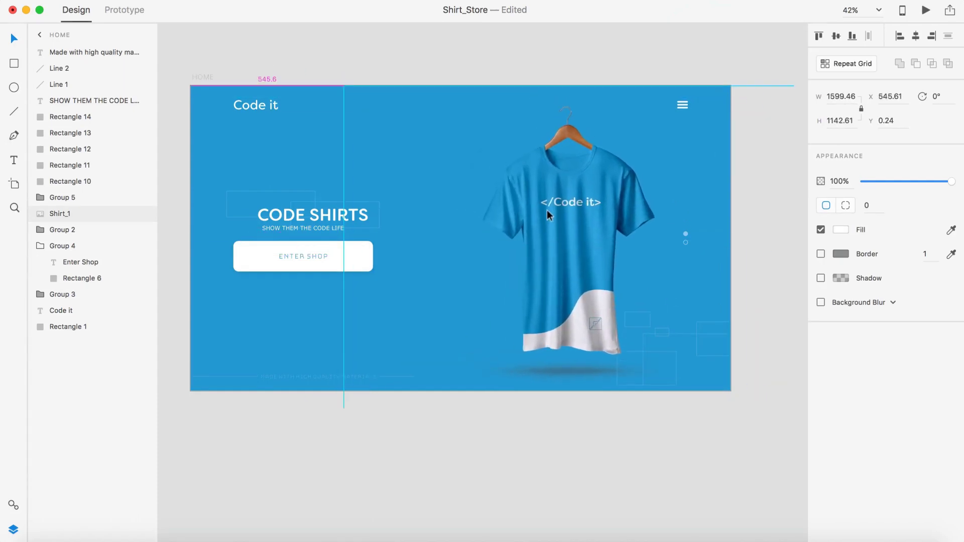
key(super+Return)
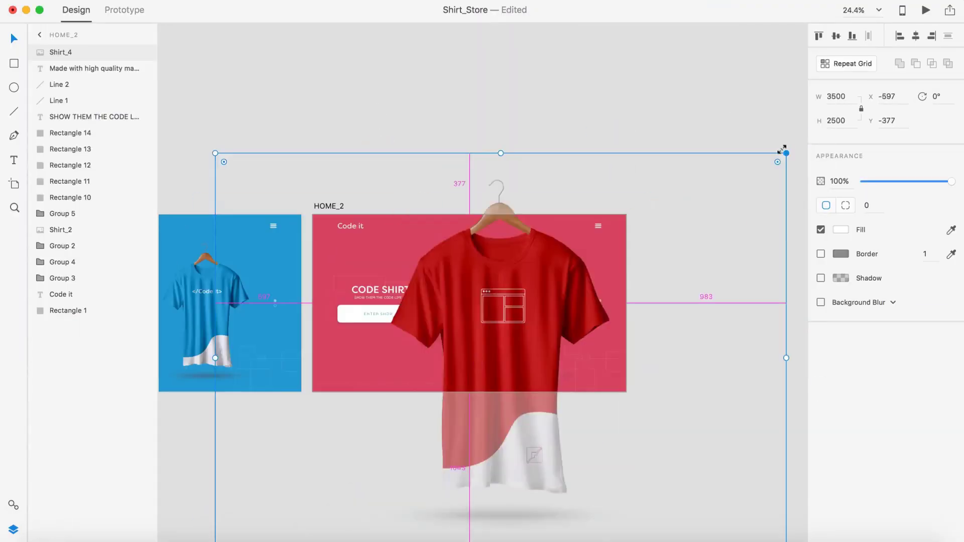
Scale the shirt image down by its corner handle to fit the artboard.
drag(781, 149, 630, 262)
scroll(583, 170, up, 5)
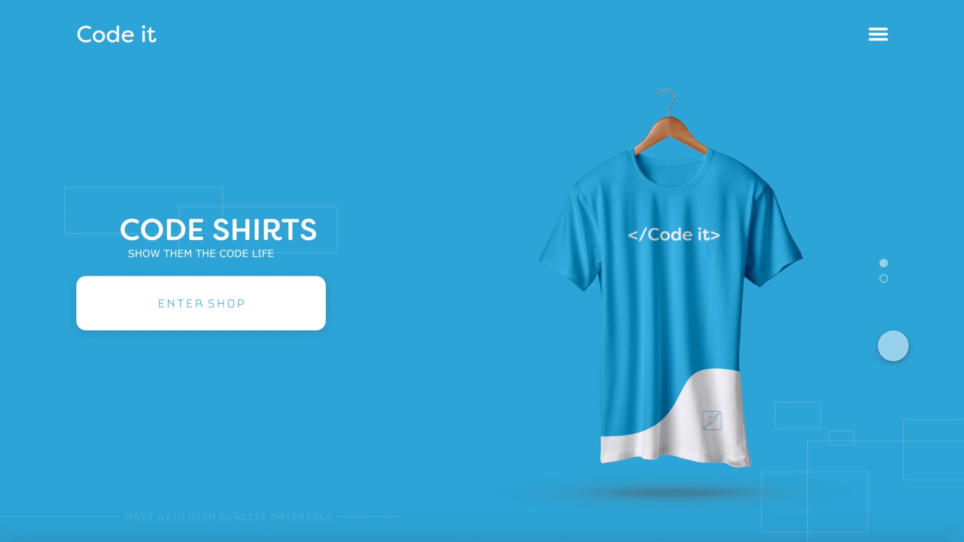
Use the slide dots to show the red shirt, return to blue, then open the menu overlay.
click(884, 279)
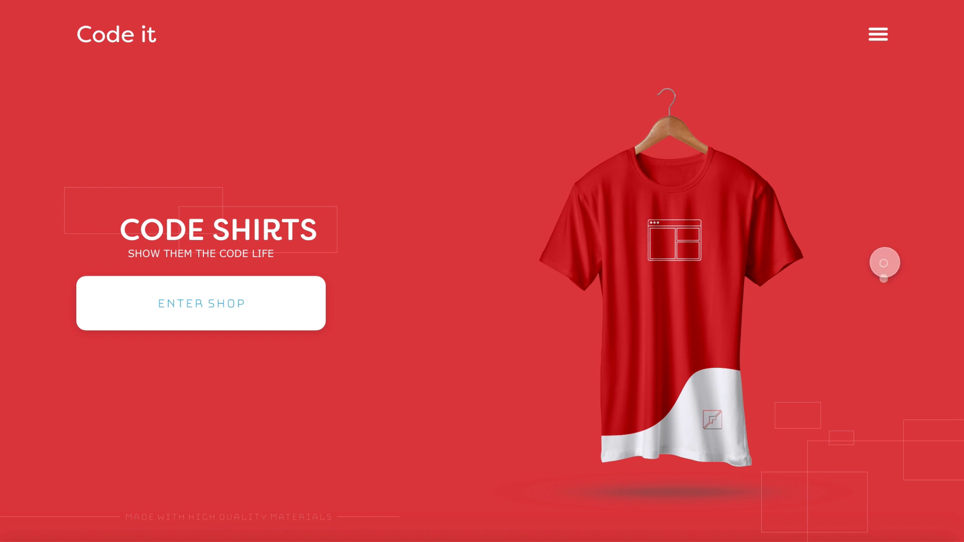
click(883, 263)
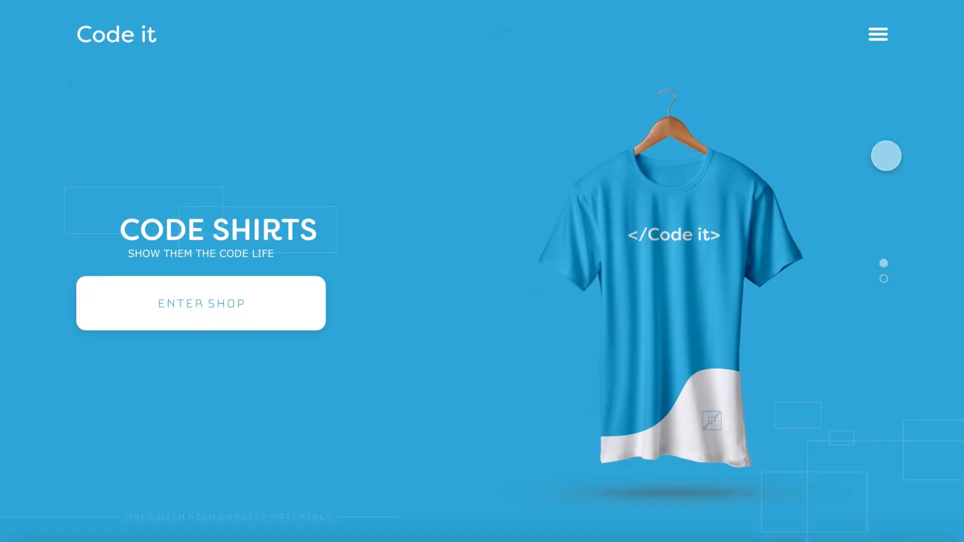
click(878, 34)
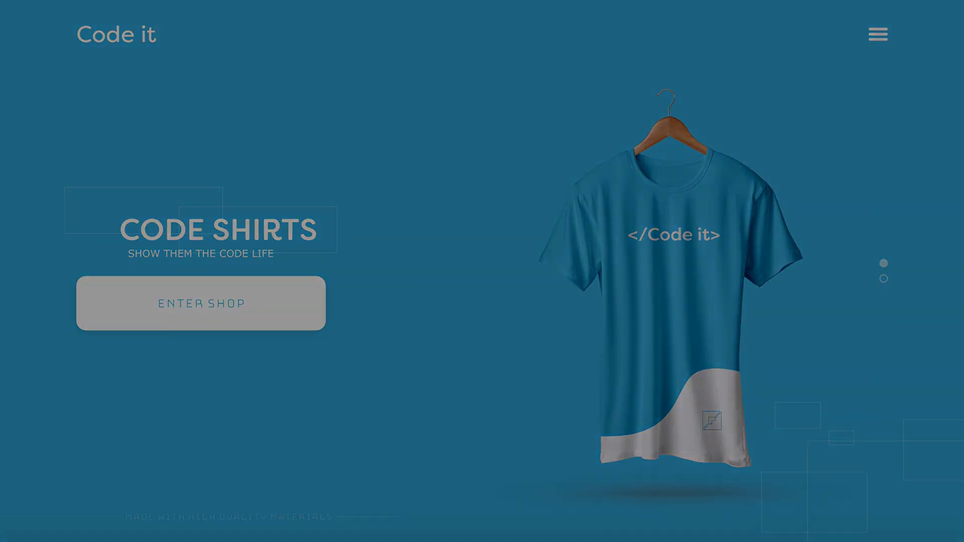